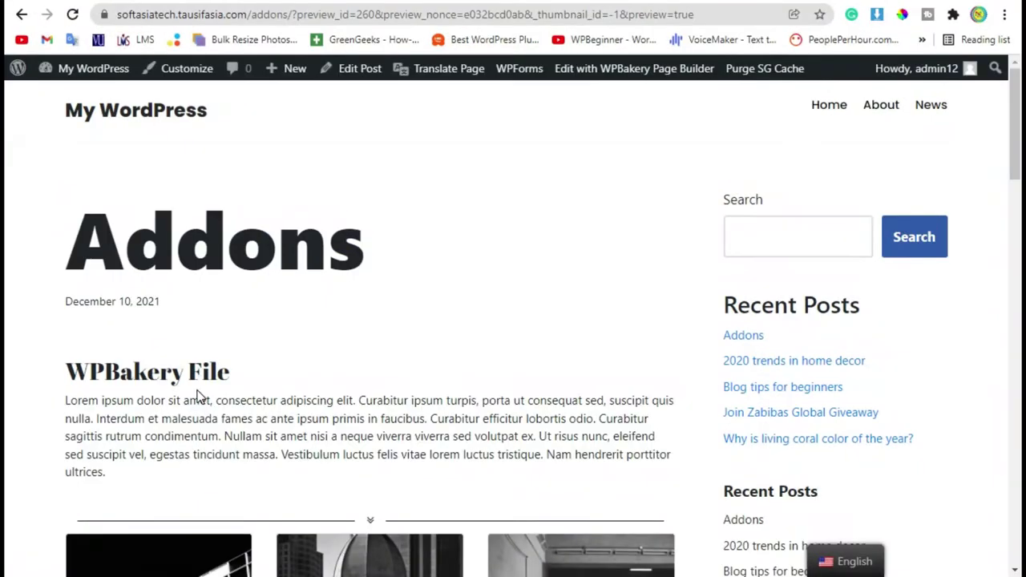
Review the Addons page's heading, icon separator and image cards, then go to the admin dashboard.
scroll(198, 395, "down", 3)
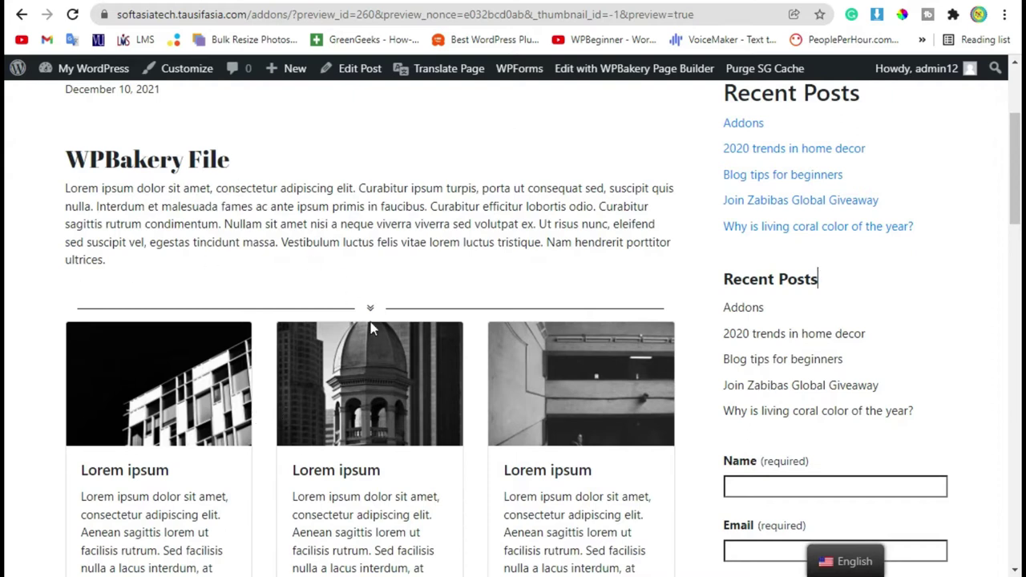
left_click(167, 317)
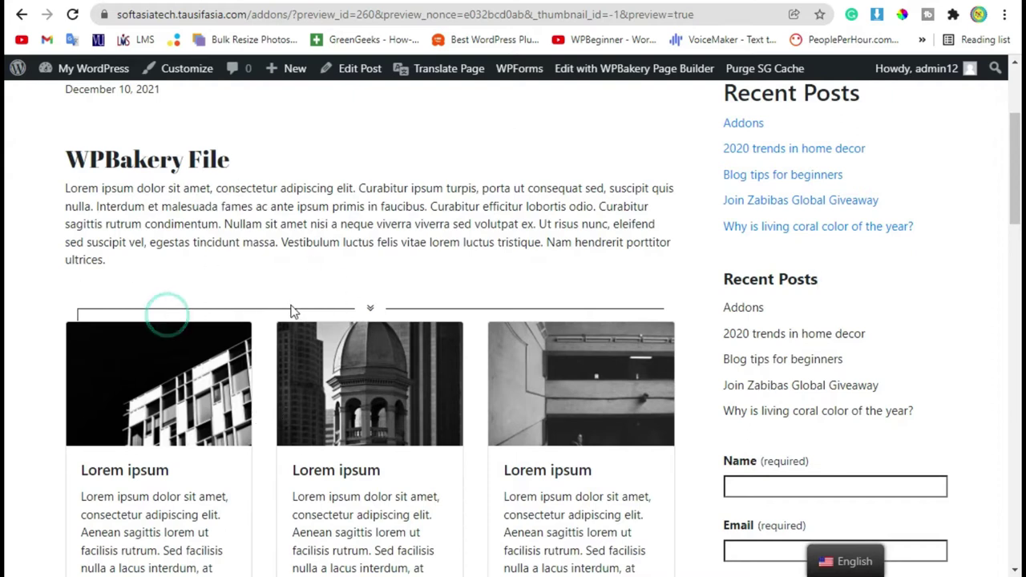
left_click(371, 308)
scroll(353, 337, "down", 3)
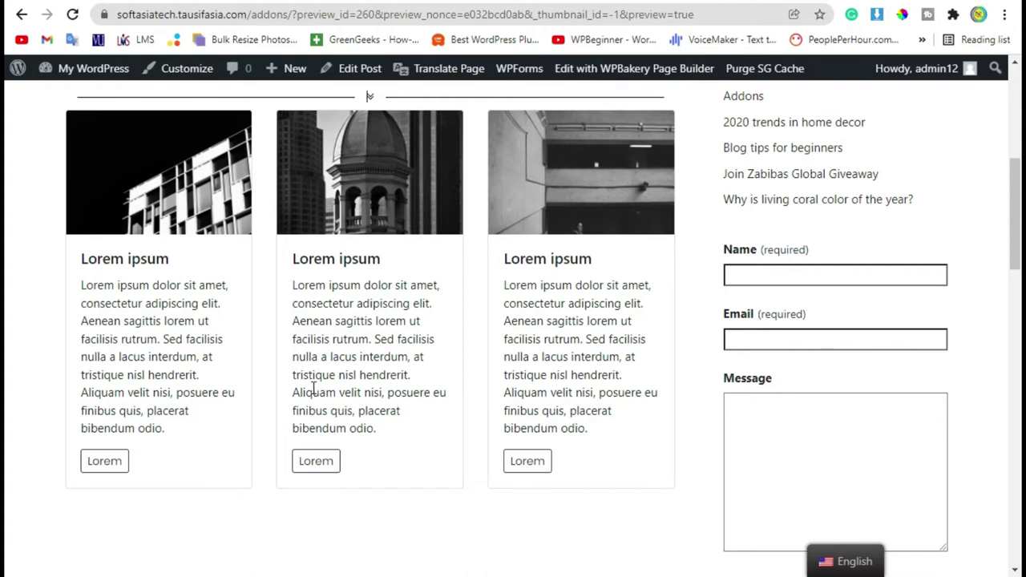
scroll(345, 389, "up", 2)
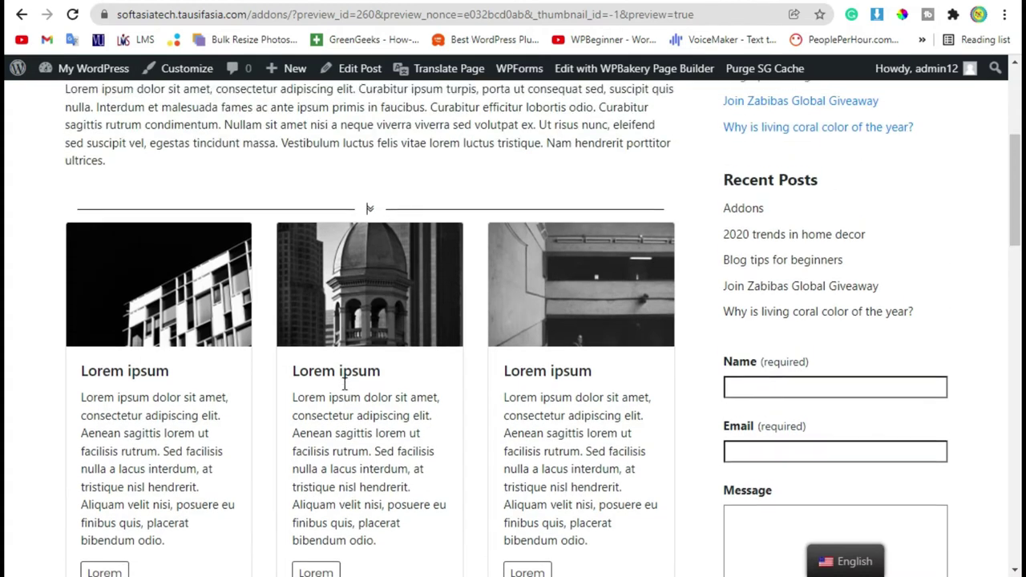
scroll(344, 386, "up", 4)
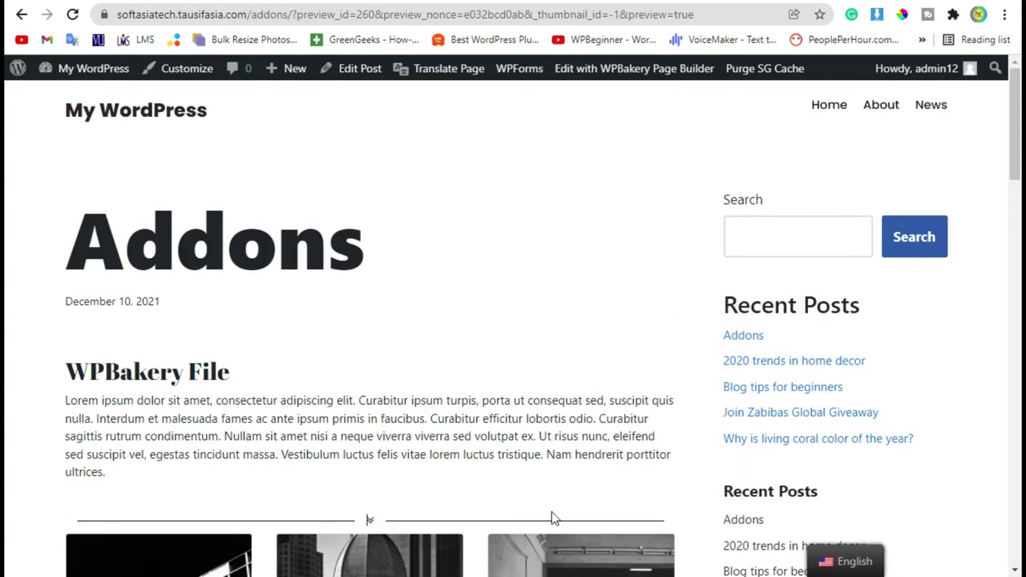
left_click(358, 523)
left_click(80, 97)
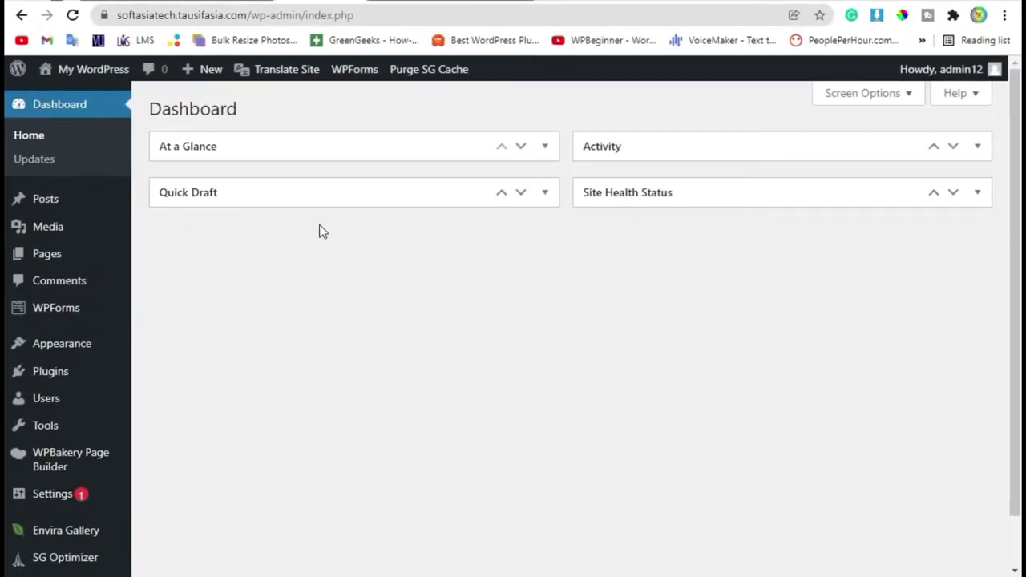
Choose all-in-one-visual-composer-addons.1.2.zip from Downloads on the Upload Plugin page.
scroll(312, 213, "down", 2)
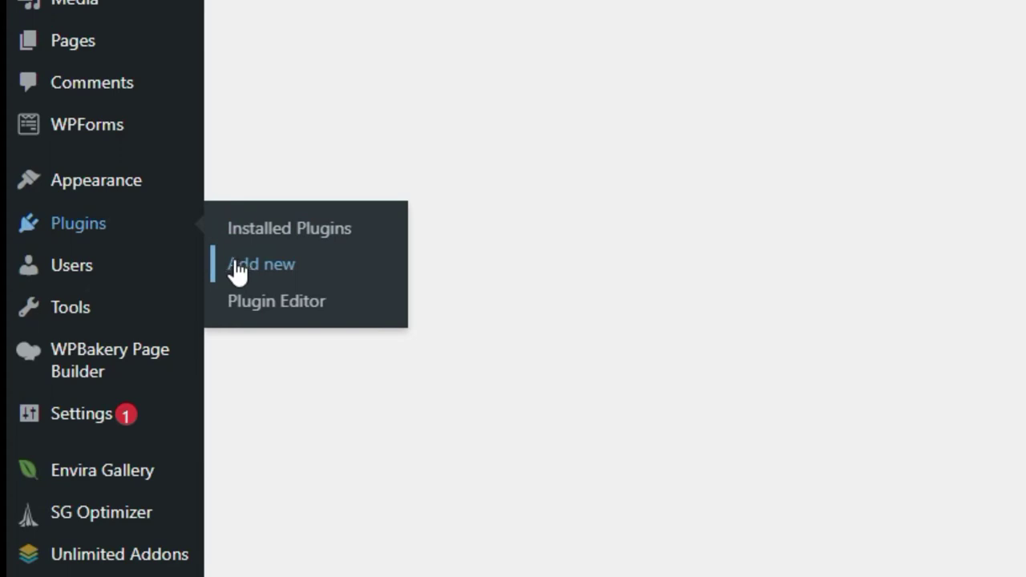
left_click(236, 272)
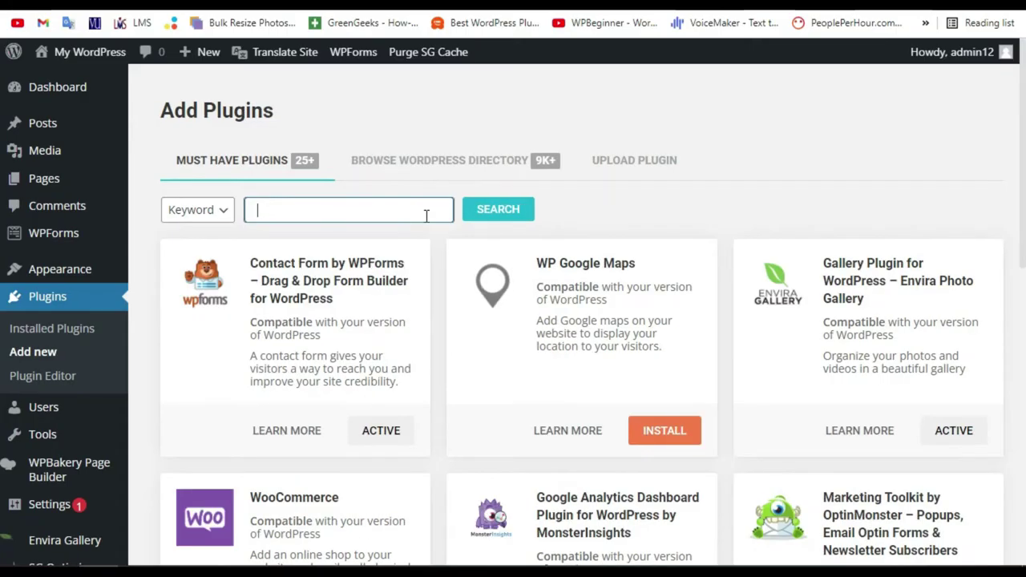
left_click(650, 159)
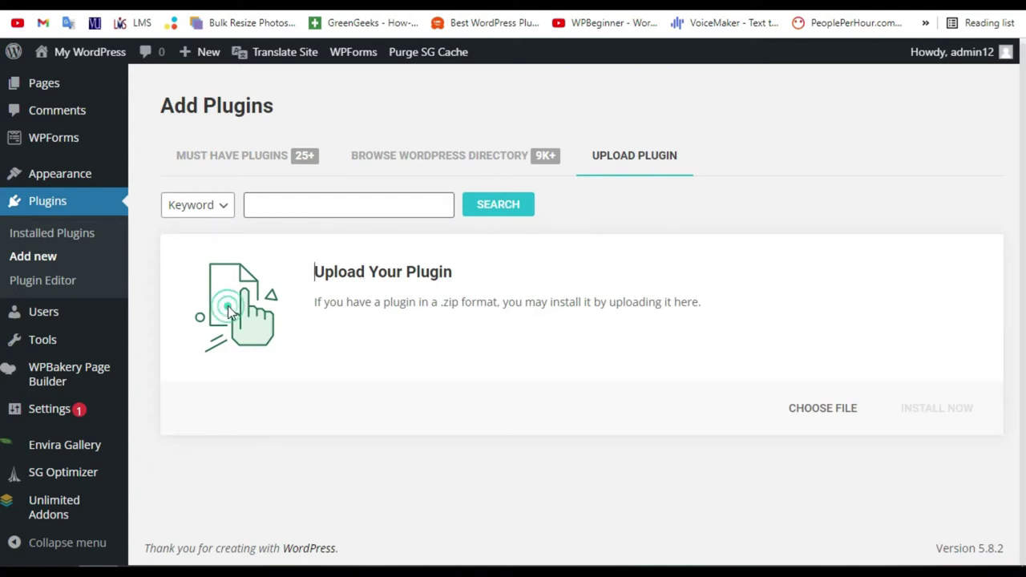
left_click(826, 410)
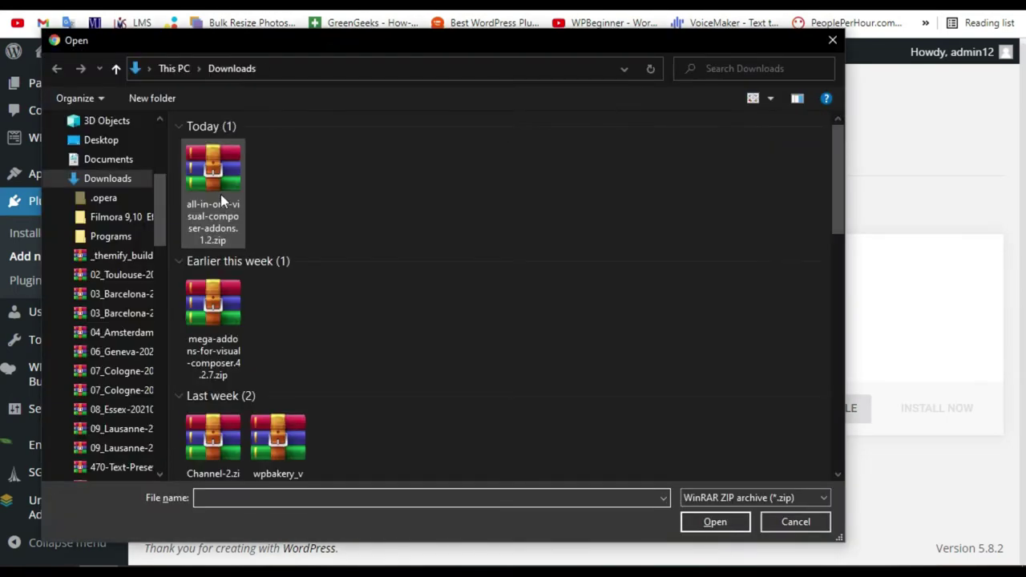
double_click(220, 194)
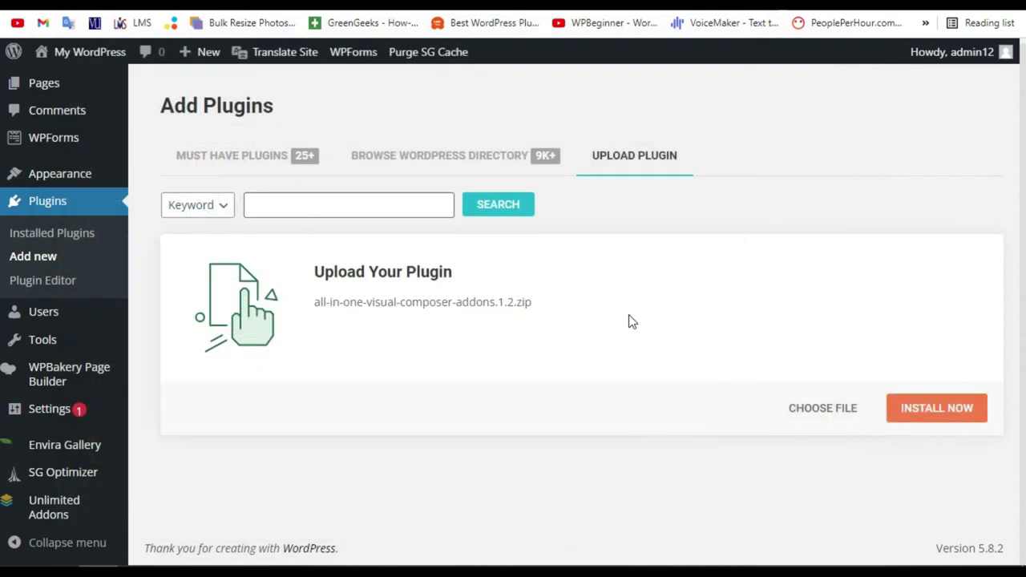
left_click_drag(317, 302, 393, 302)
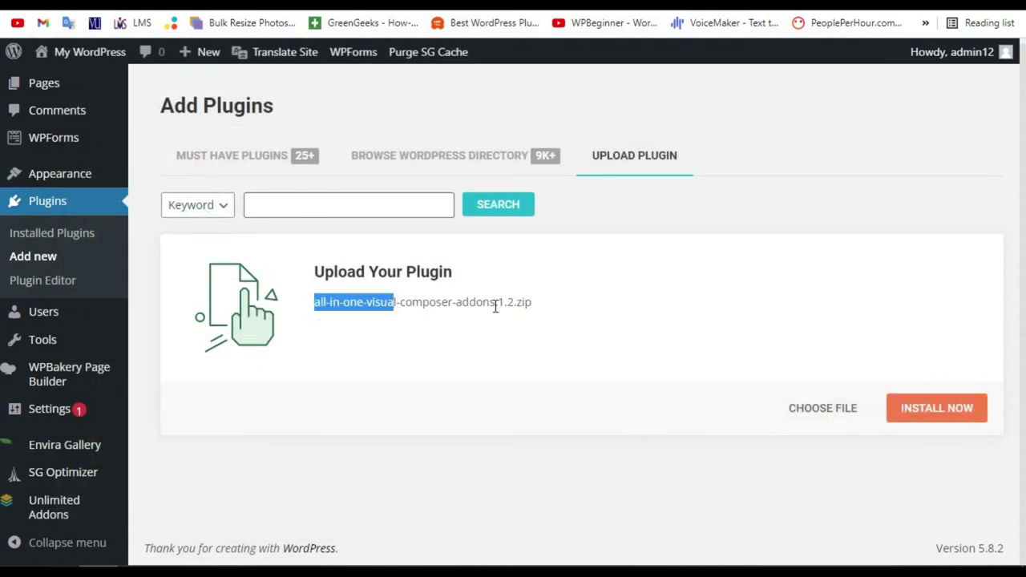
left_click(552, 303)
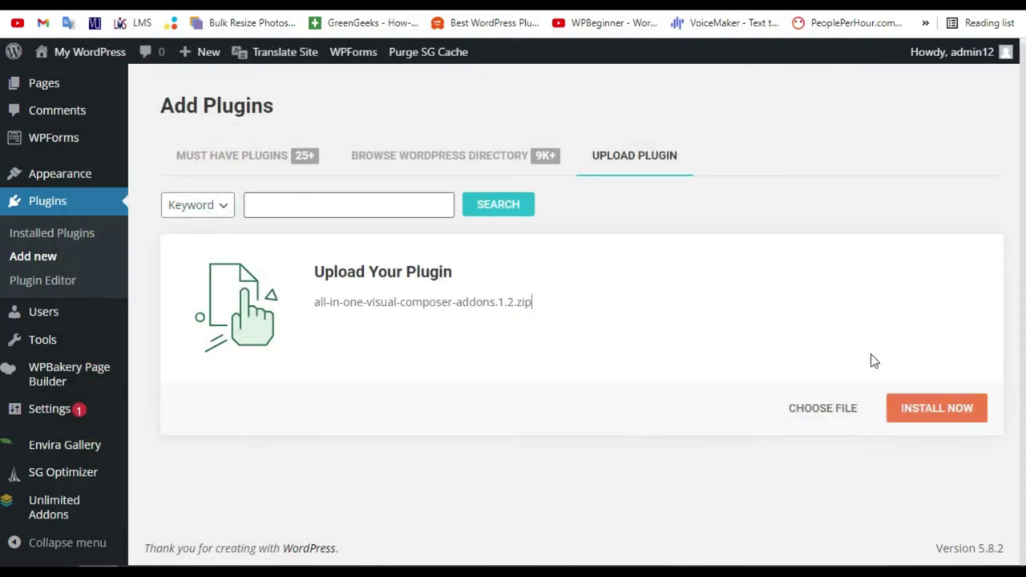
Install and activate the All in One Visual Composer Addons plugin.
left_click(935, 410)
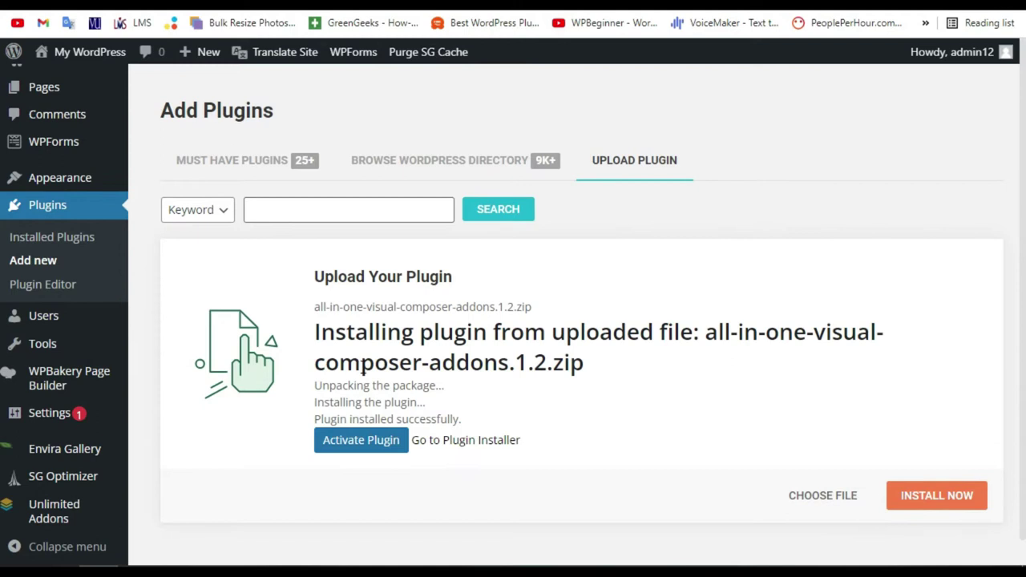
left_click(382, 446)
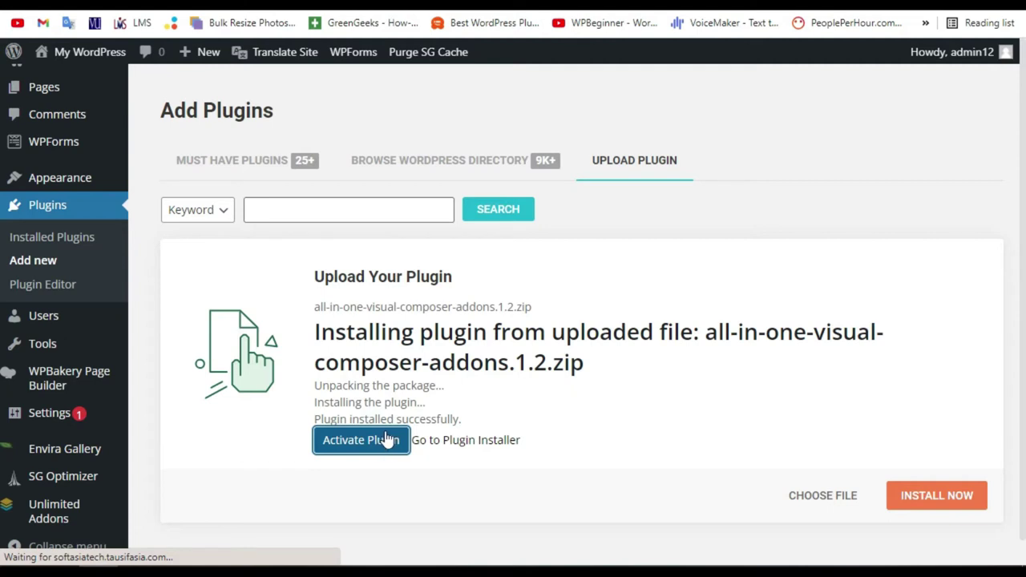
scroll(213, 351, "down", 2)
scroll(213, 349, "up", 2)
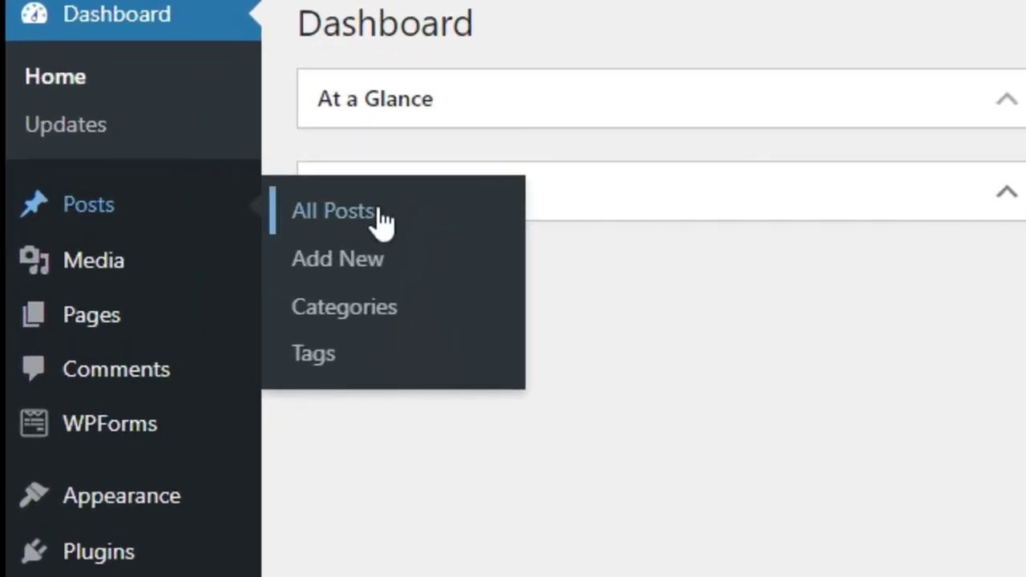
Publish a new post titled 'New One' and switch it to WPBakery Page Builder.
left_click(239, 233)
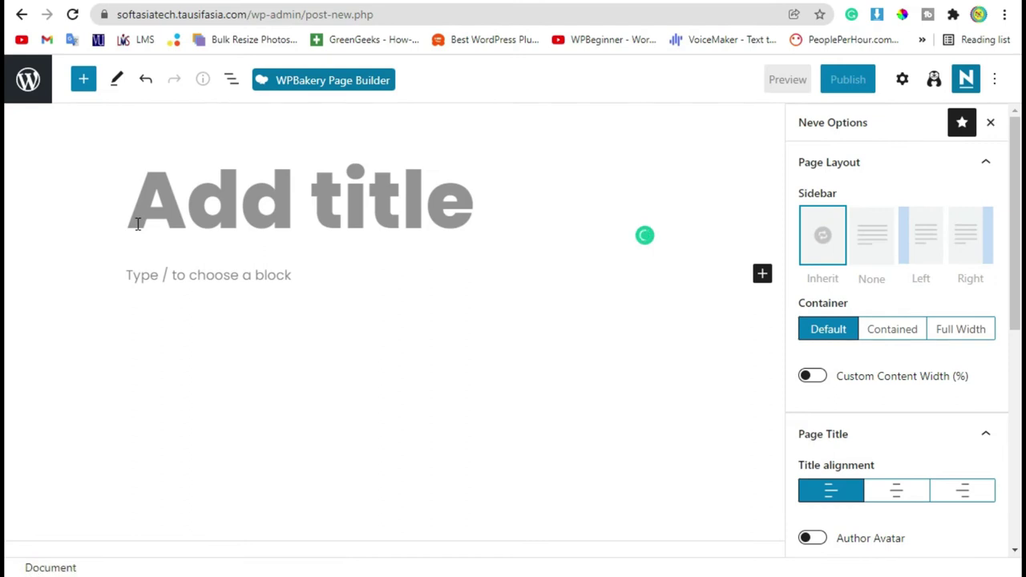
type("New One")
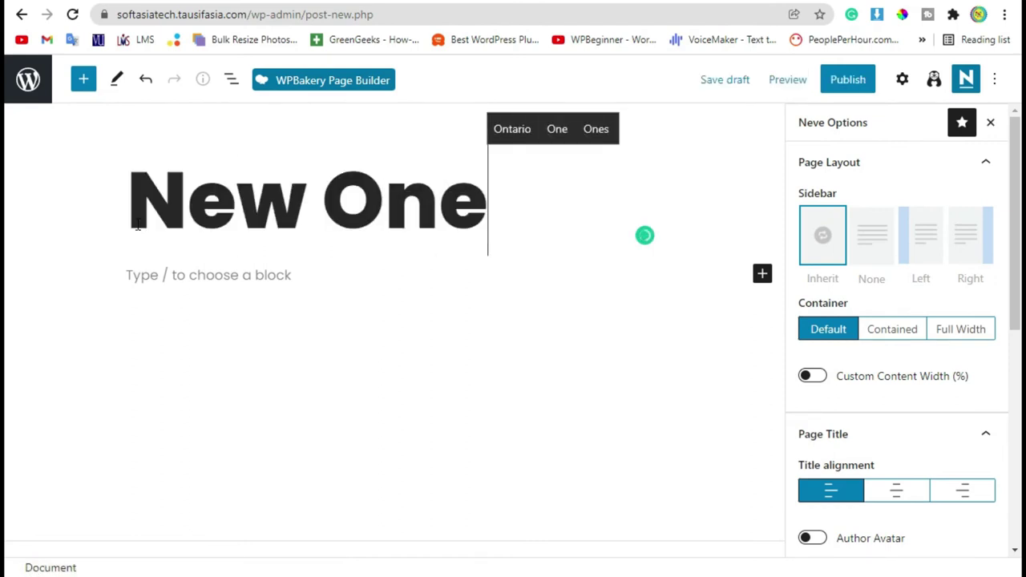
left_click(847, 79)
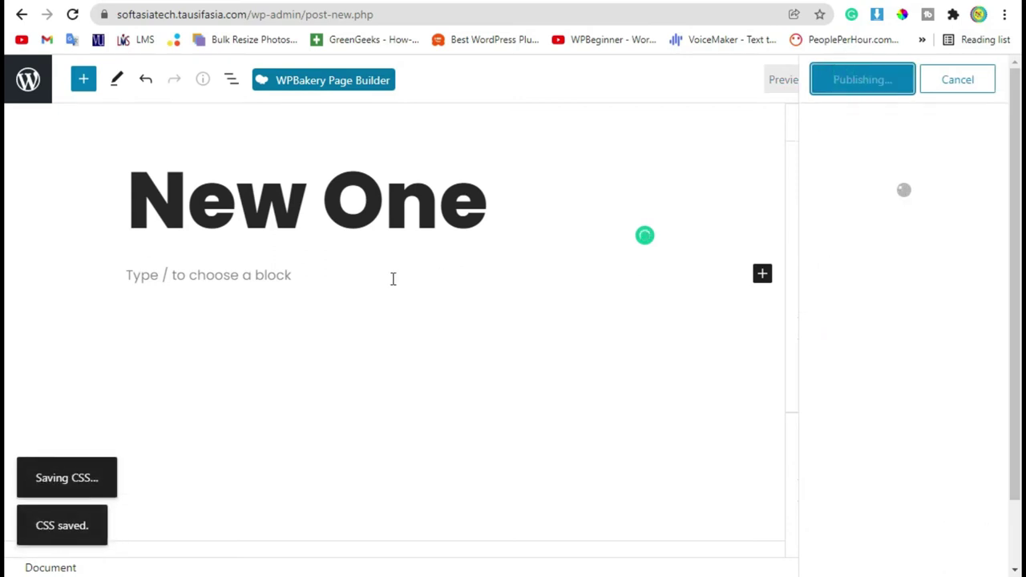
left_click(325, 80)
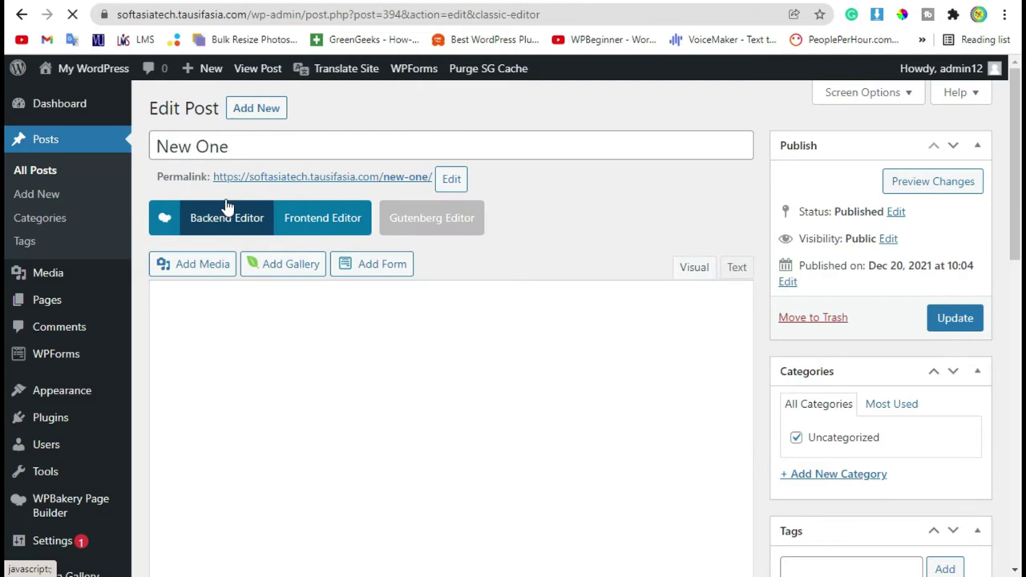
Open the backend editor's element picker filtered to All in One Addons elements.
left_click(232, 221)
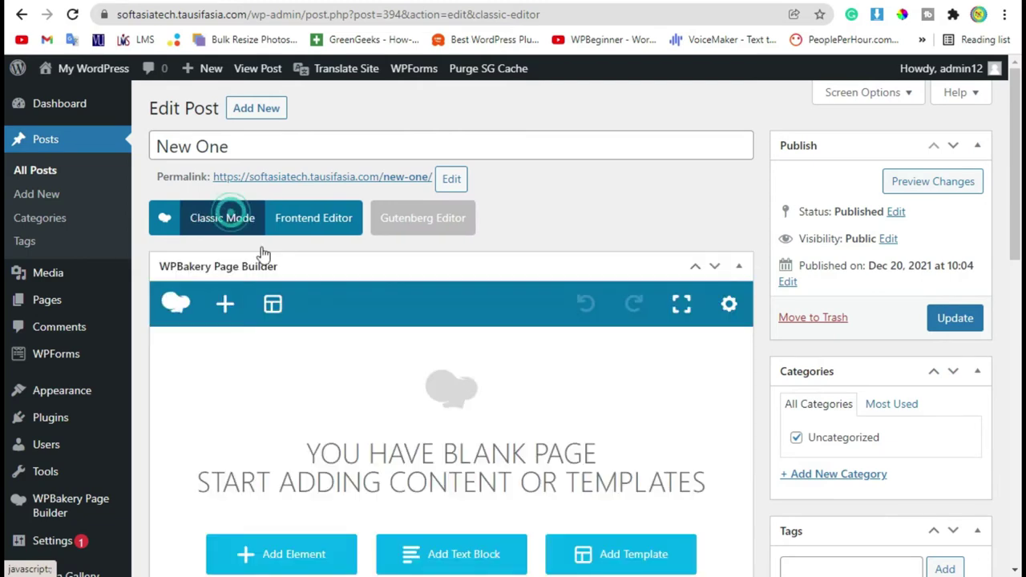
scroll(256, 256, "down", 3)
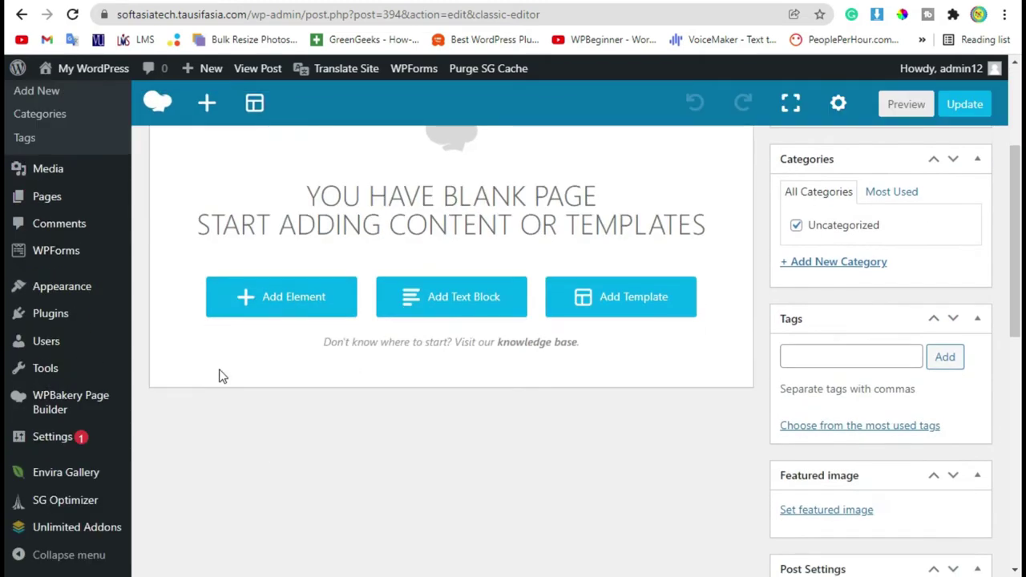
left_click(277, 299)
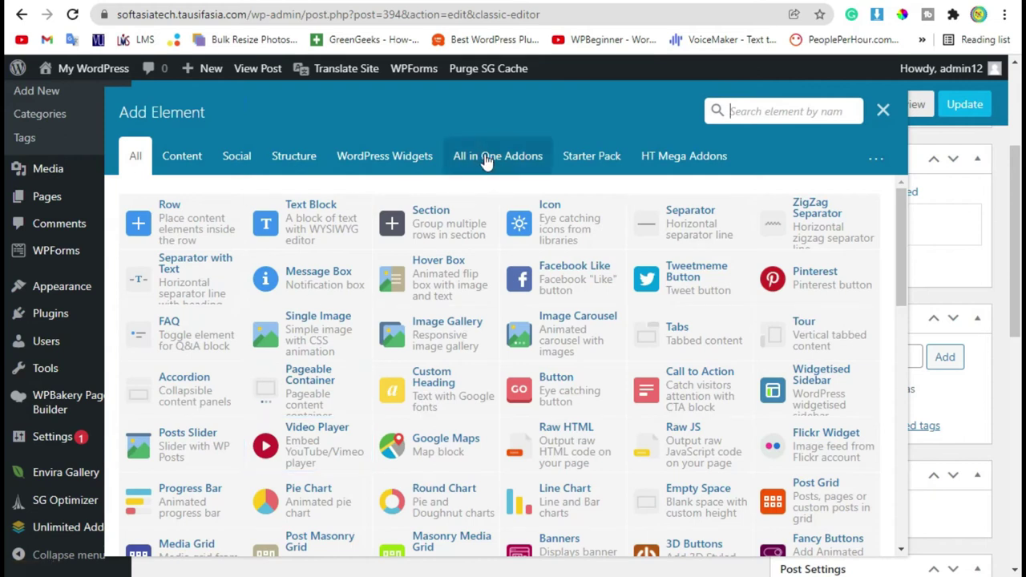
left_click(473, 152)
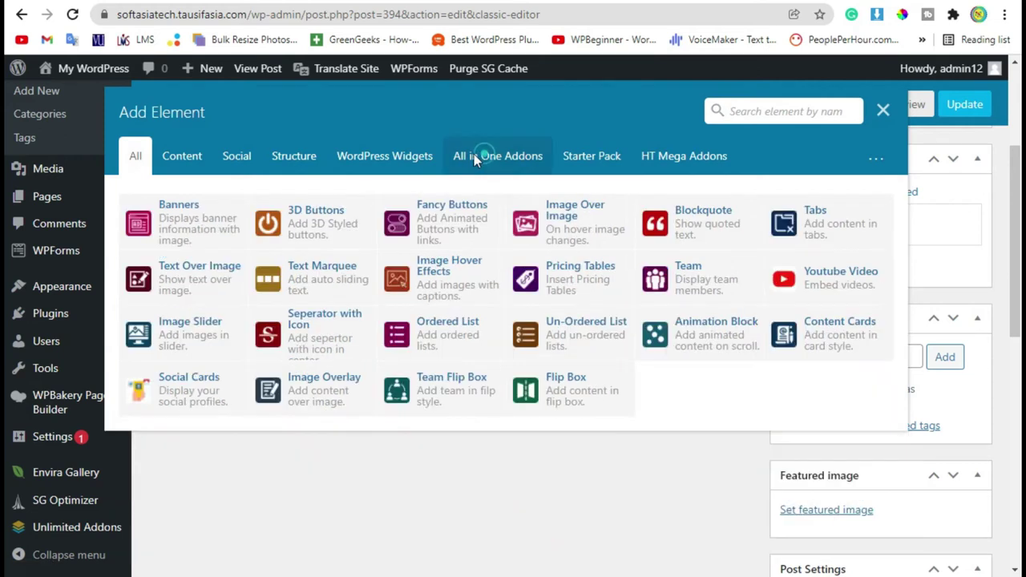
Add a Seperator with Icon element using the double down-arrow icon.
left_click(305, 334)
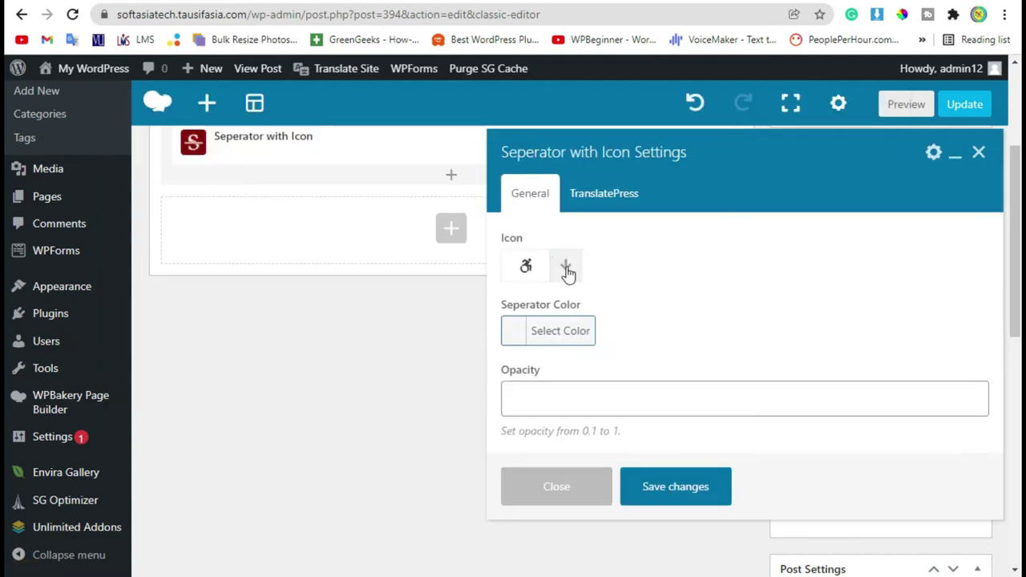
left_click(566, 268)
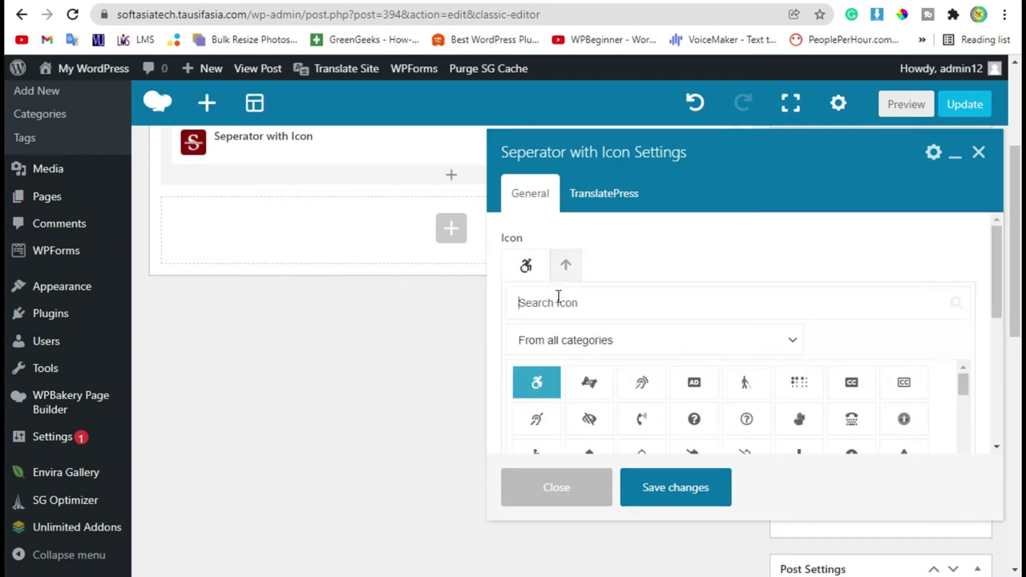
left_click(557, 298)
type("arroe")
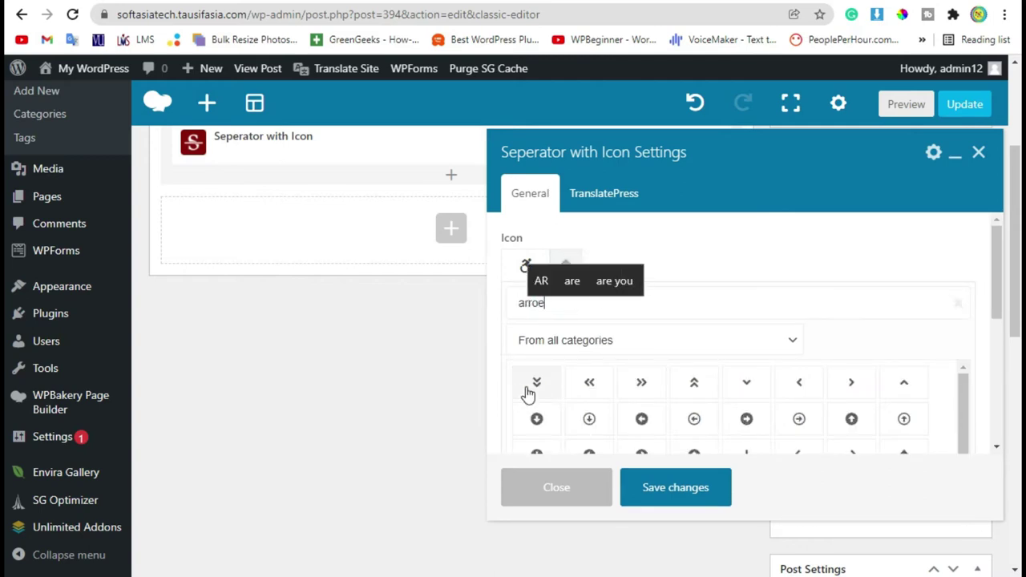
left_click(533, 391)
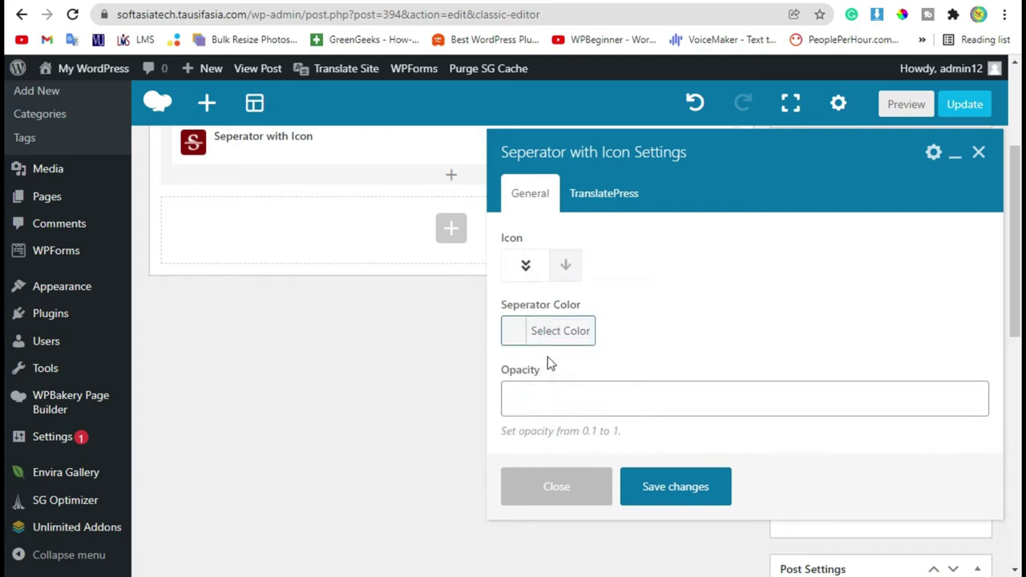
Set the separator colour to black and save the element.
left_click(514, 339)
scroll(773, 337, "down", 1)
scroll(766, 337, "down", 1)
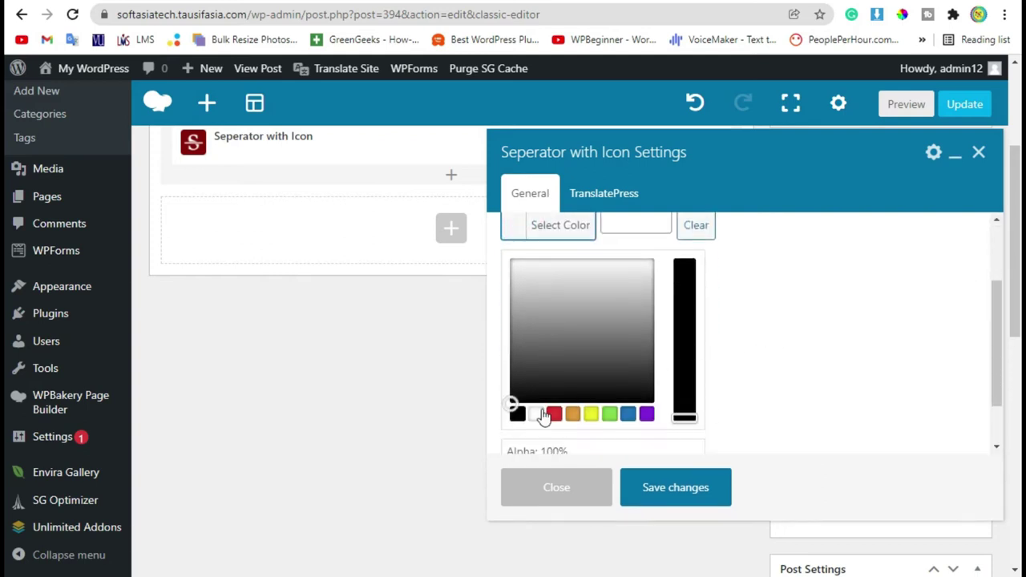
left_click(517, 414)
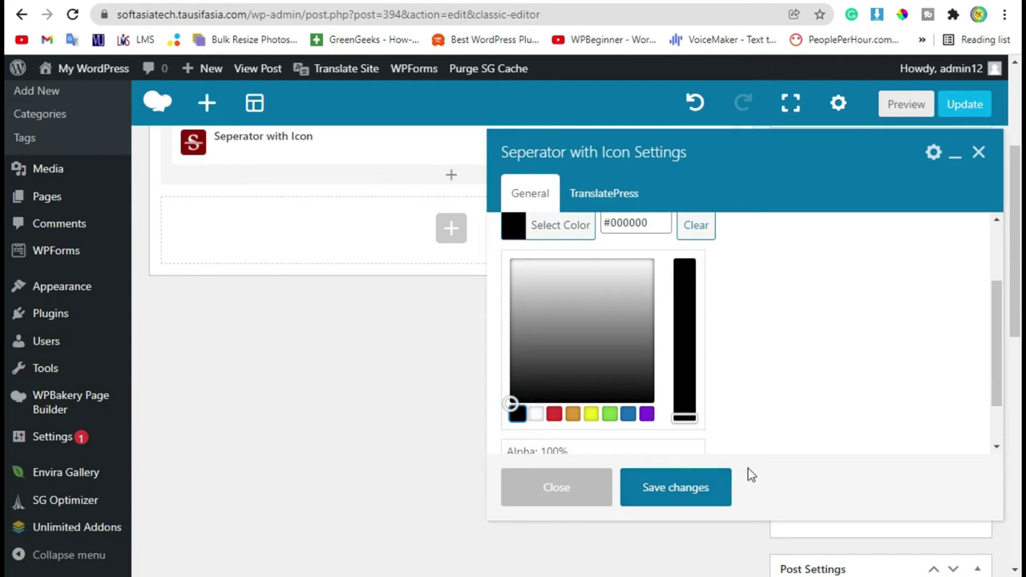
left_click(678, 477)
scroll(513, 312, "up", 2)
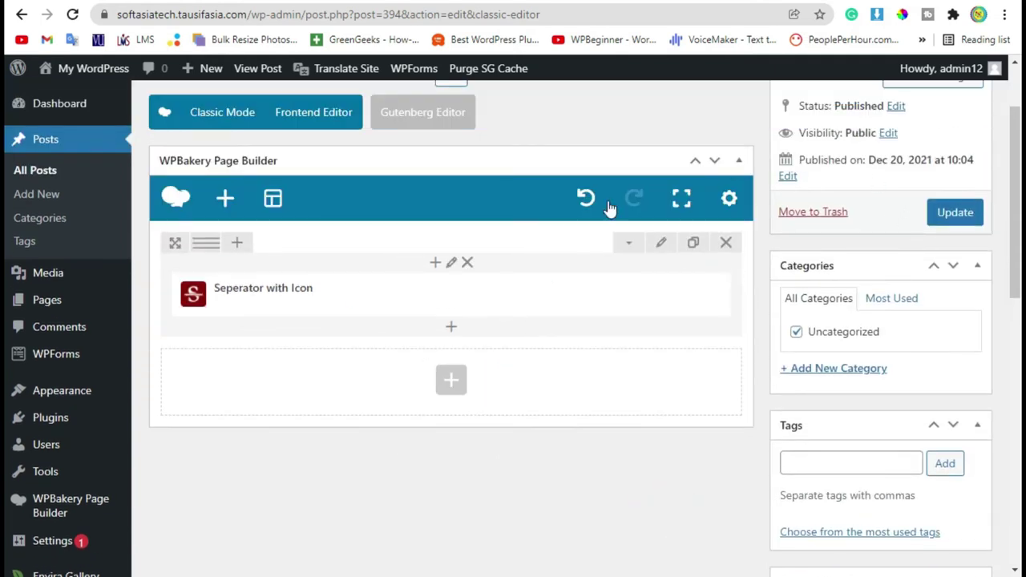
scroll(393, 378, "up", 2)
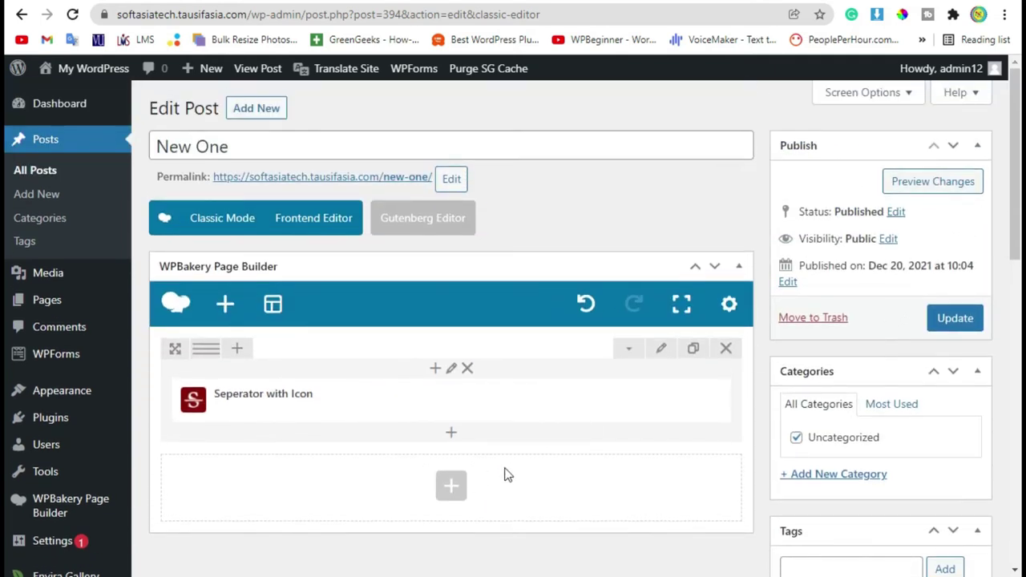
Add a Custom Heading with the pasted text 'Lorem ipsum'.
left_click(452, 435)
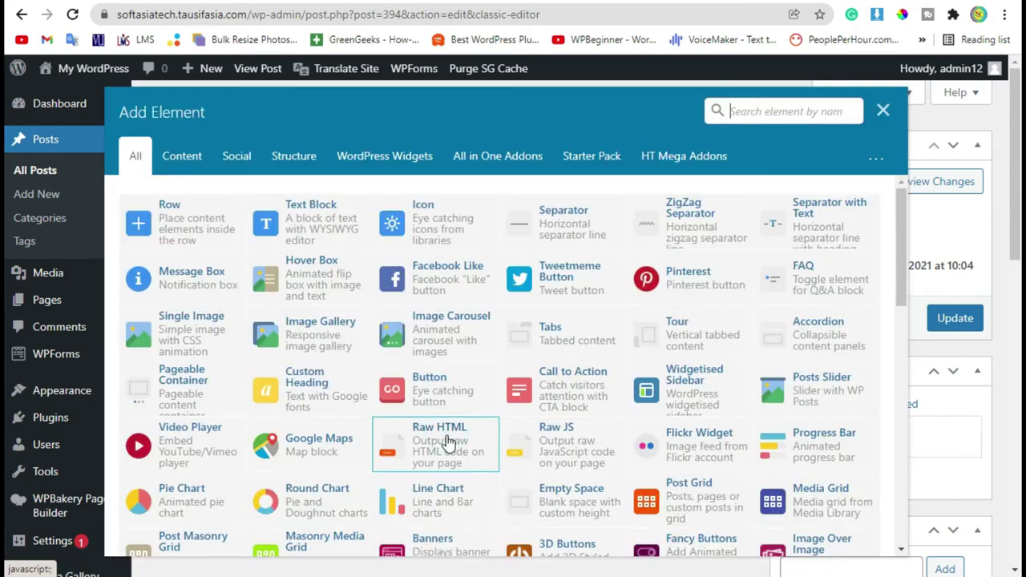
left_click(277, 385)
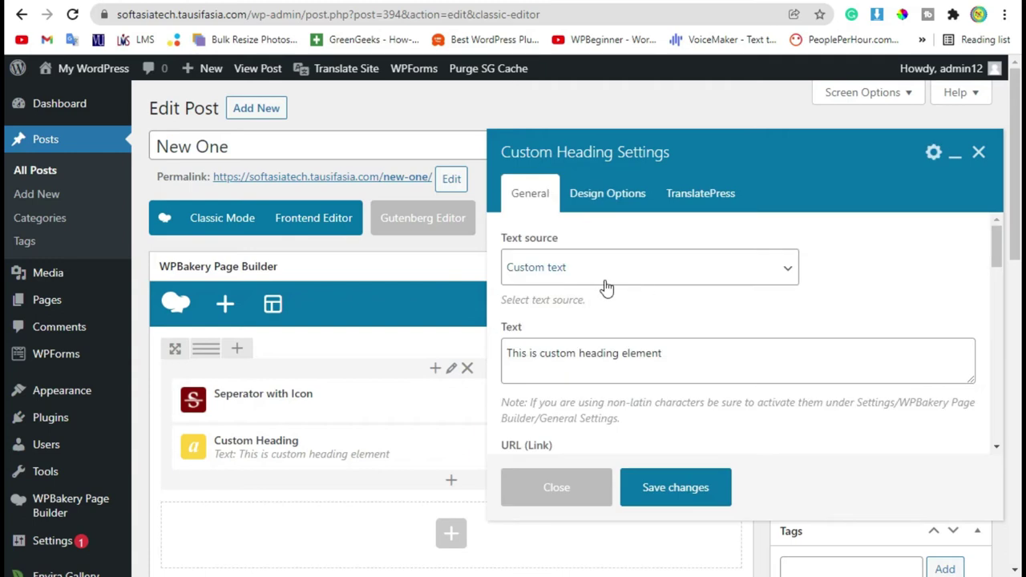
triple_click(629, 355)
key("super+v")
scroll(623, 320, "down", 3)
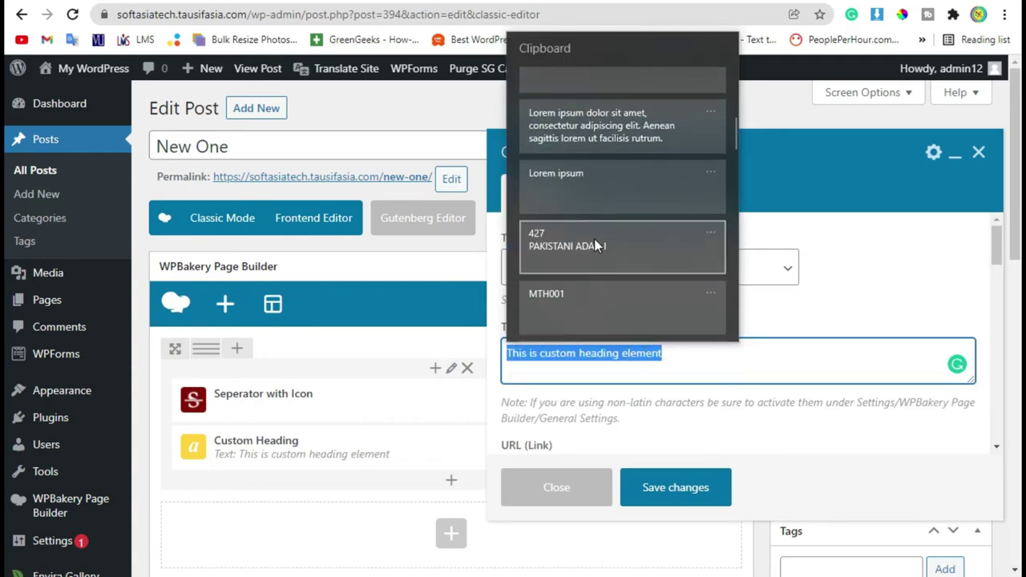
left_click(590, 172)
scroll(614, 401, "down", 3)
scroll(600, 372, "up", 1)
left_click(673, 489)
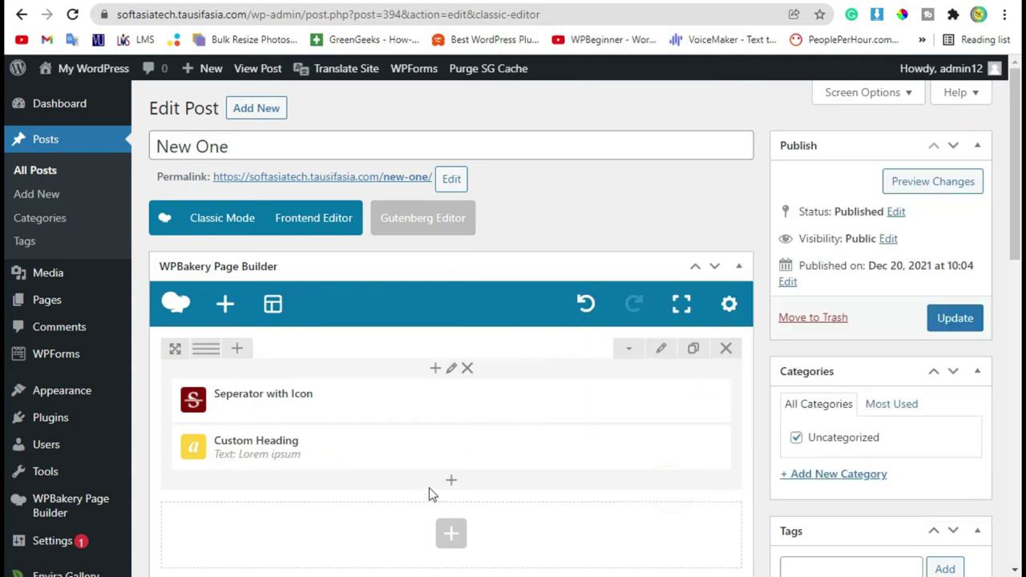
Add a default Text Block and drag the separator between heading and text block.
left_click(450, 480)
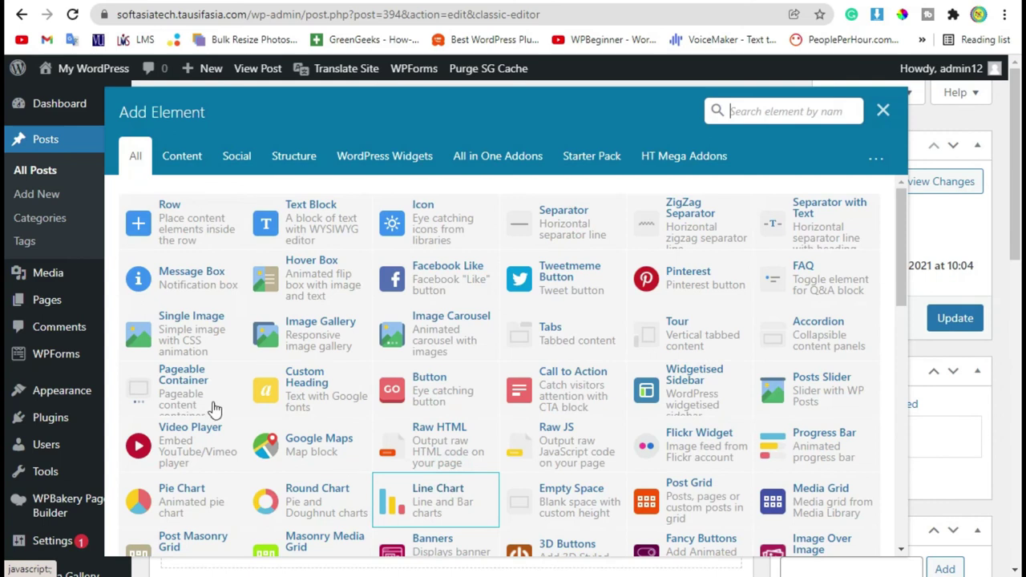
left_click(339, 230)
left_click(676, 488)
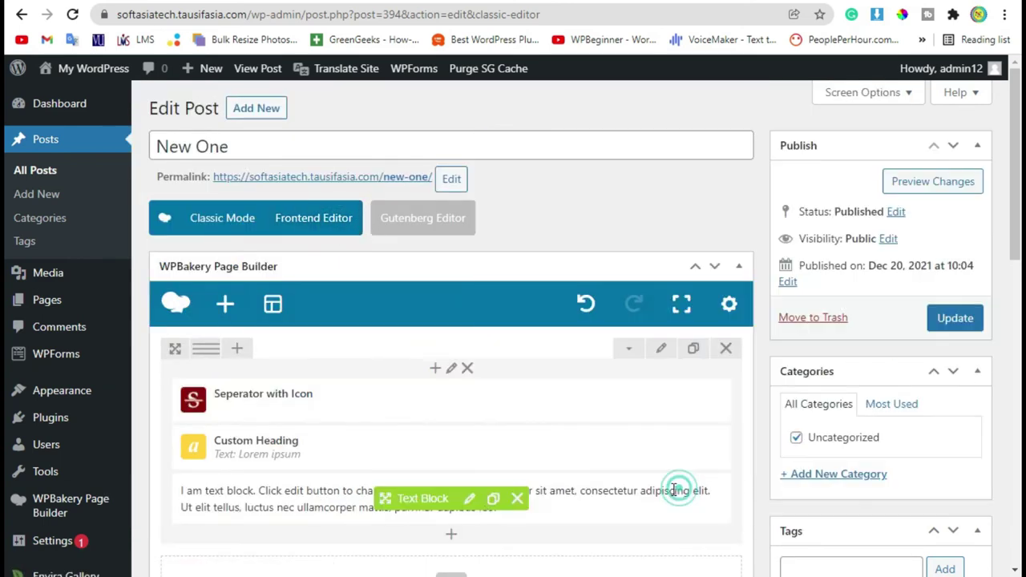
scroll(129, 291, "down", 2)
mouse_move(369, 240)
left_mouse_down()
mouse_move(388, 336)
mouse_move(287, 264)
left_mouse_up()
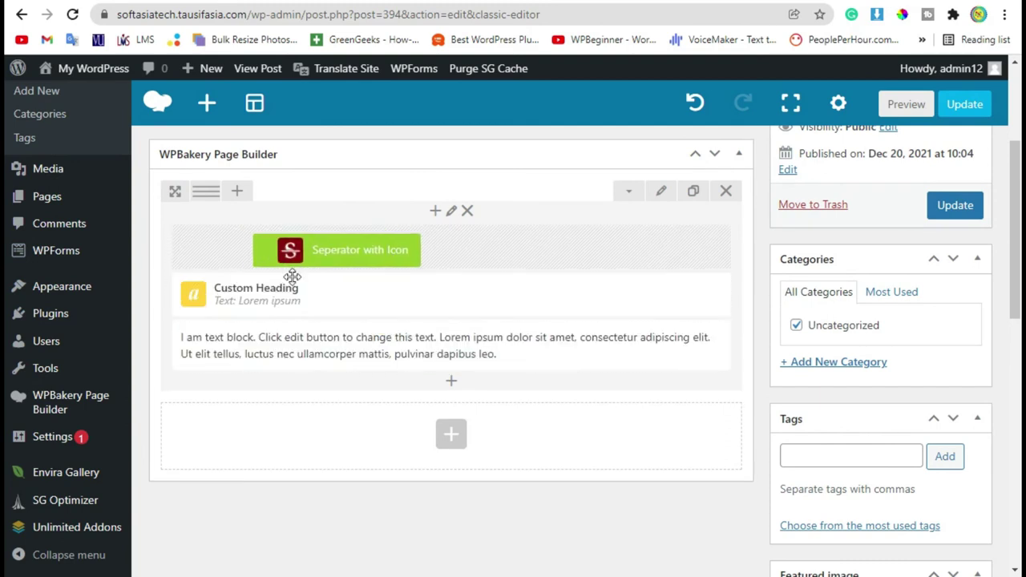
left_click_drag(286, 264, 404, 291)
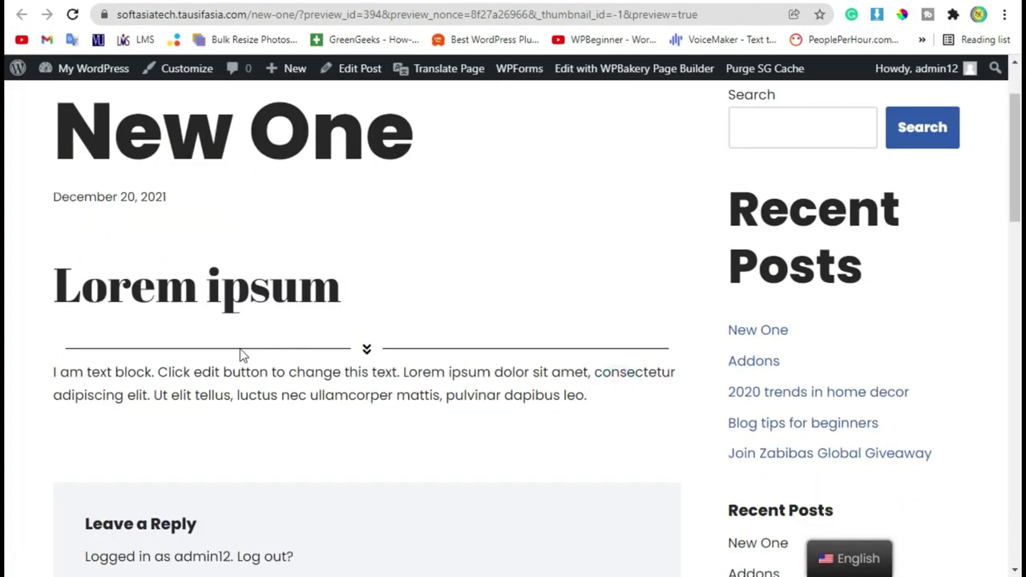
Inspect the previewed Lorem ipsum heading, separator and body text by highlighting them.
left_click_drag(53, 287, 298, 290)
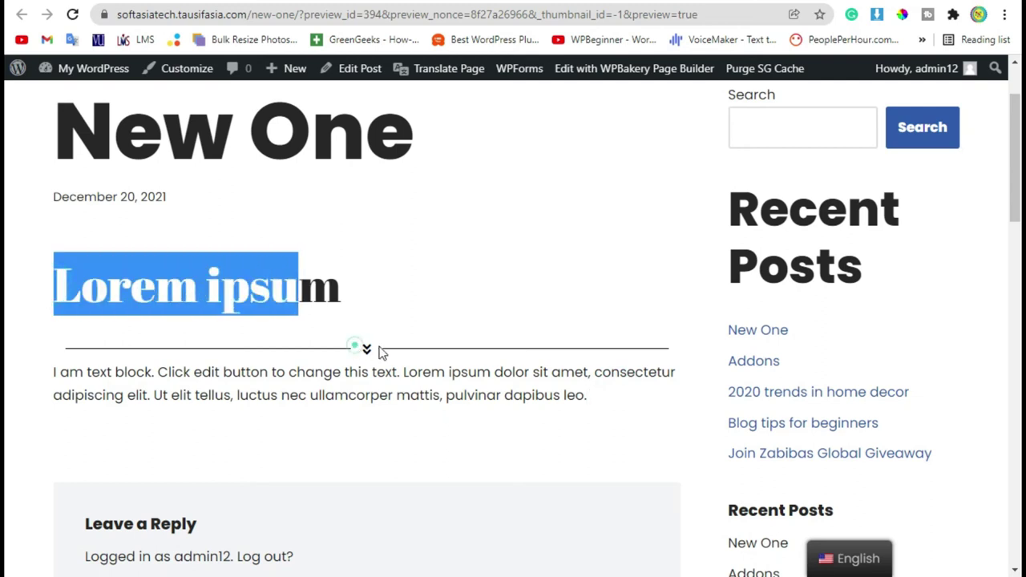
left_click(353, 347)
left_click_drag(40, 372, 594, 433)
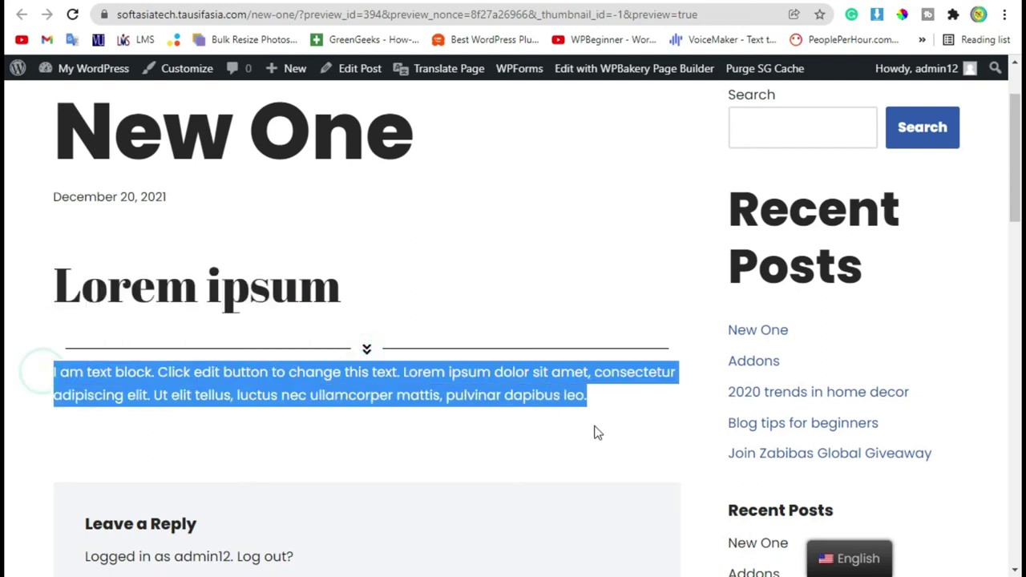
left_click(600, 425)
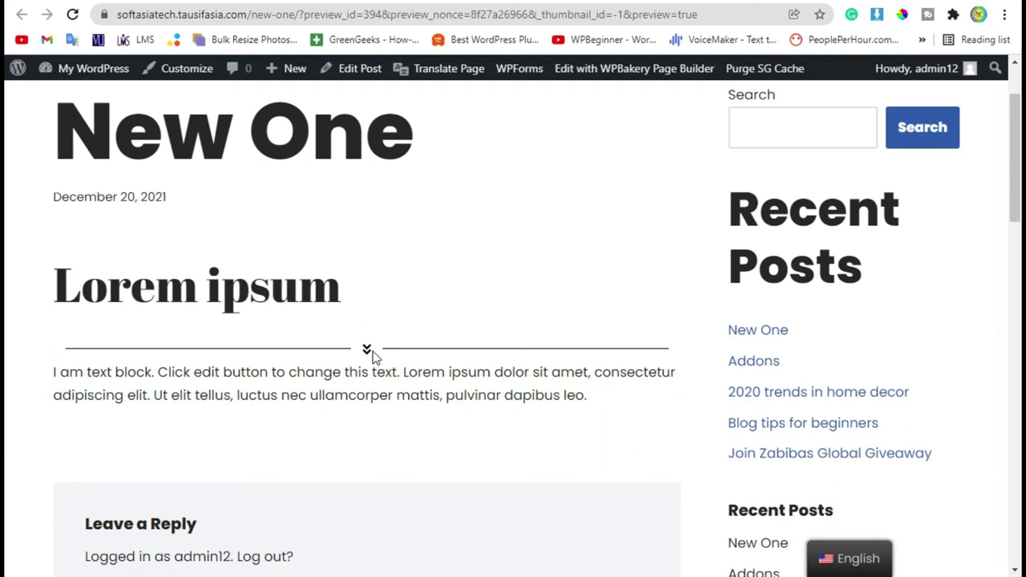
left_click_drag(366, 348, 675, 348)
left_click(92, 355)
Close the preview and open the Seperator with Icon settings.
left_click(366, 349)
key("ctrl+w")
left_click(492, 291)
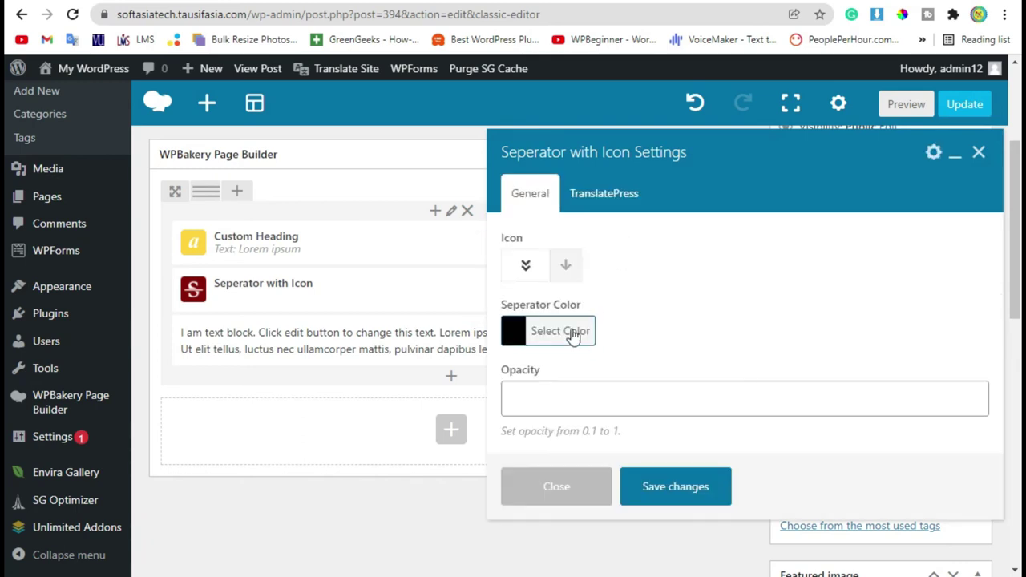
Replace the separator icon with the single down-caret from an 'arrow' search and save.
left_click(560, 271)
left_click(535, 275)
left_click(553, 301)
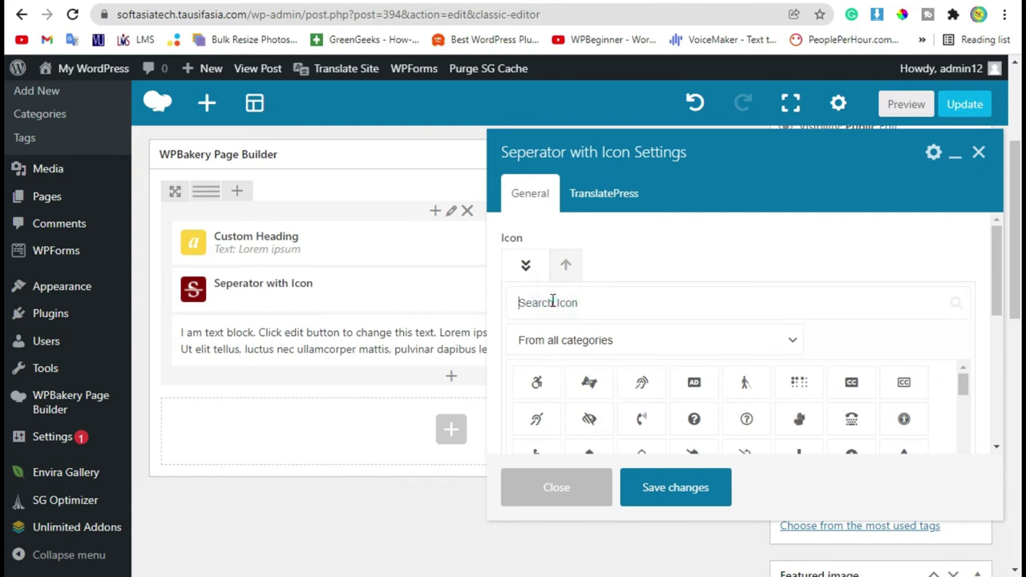
type("arrow")
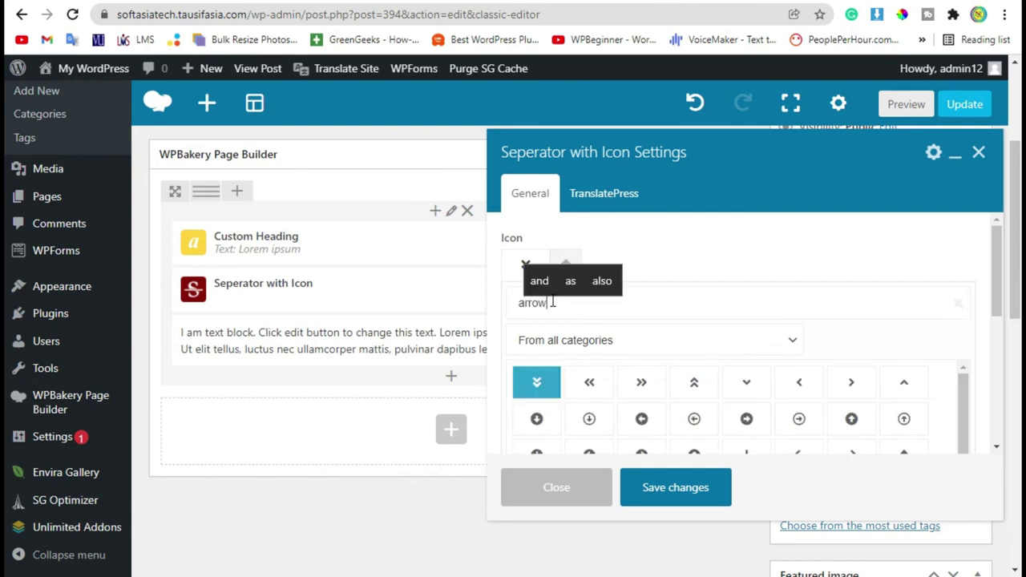
scroll(694, 383, "down", 5)
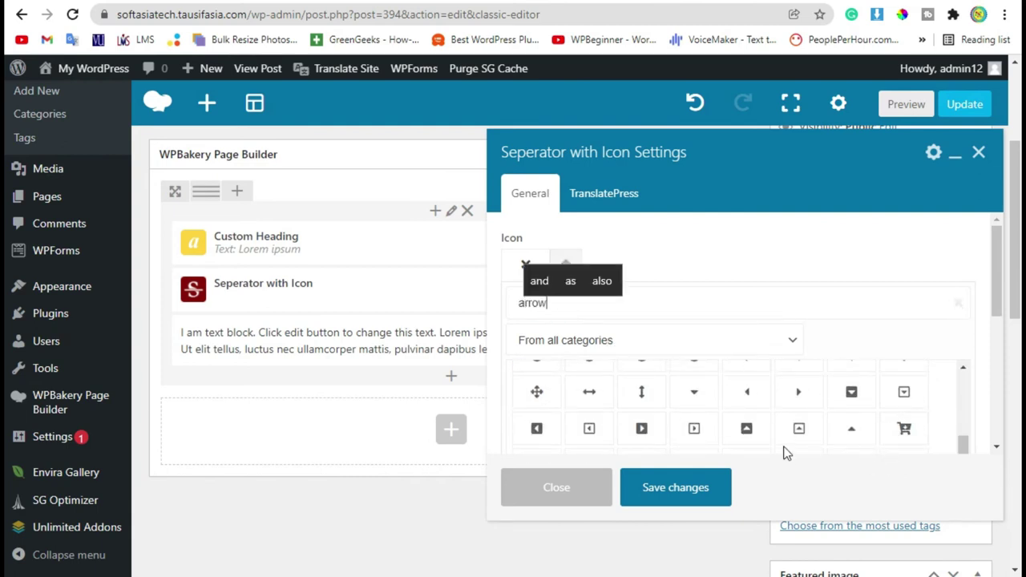
left_click(697, 397)
scroll(660, 396, "down", 1)
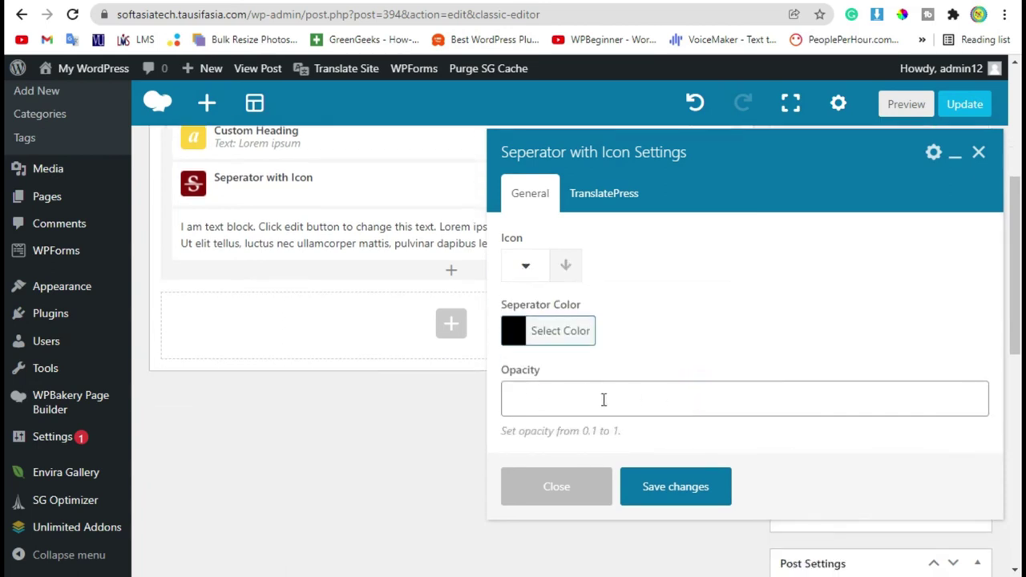
left_click(597, 401)
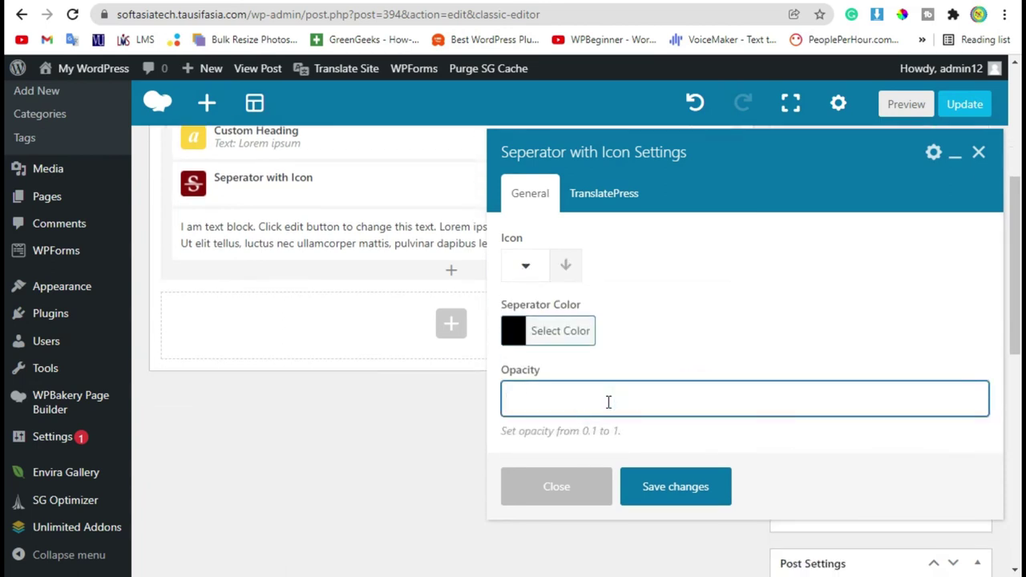
type(".5")
left_click(715, 493)
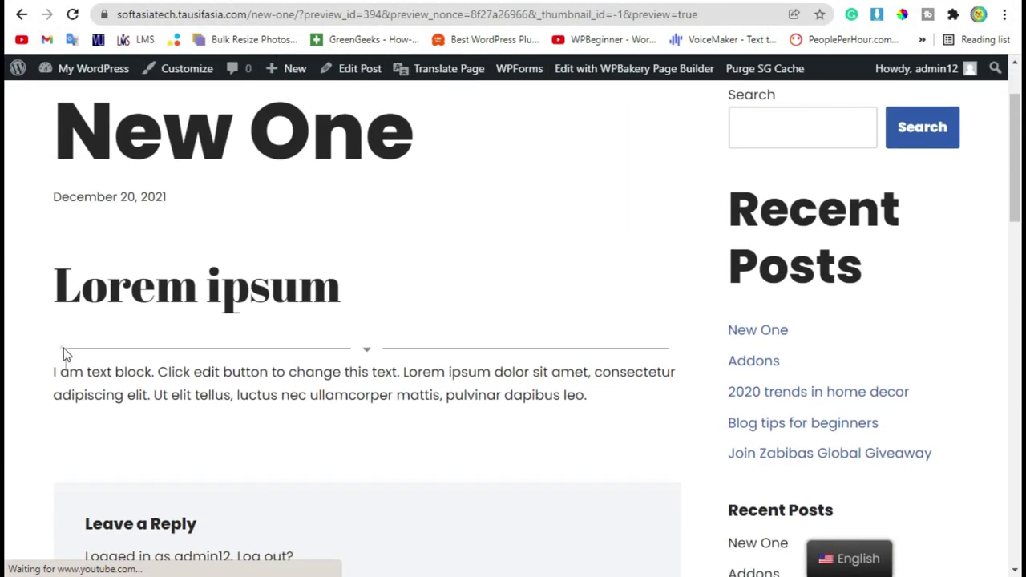
Scroll the New One preview to check the heading, down-caret separator and text.
left_click(681, 361)
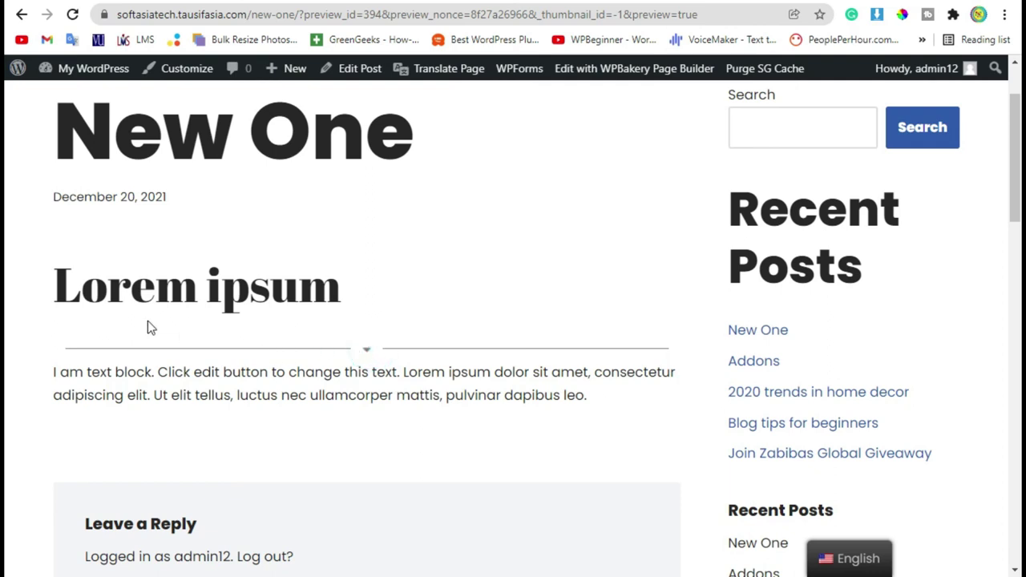
scroll(72, 367, "up", 2)
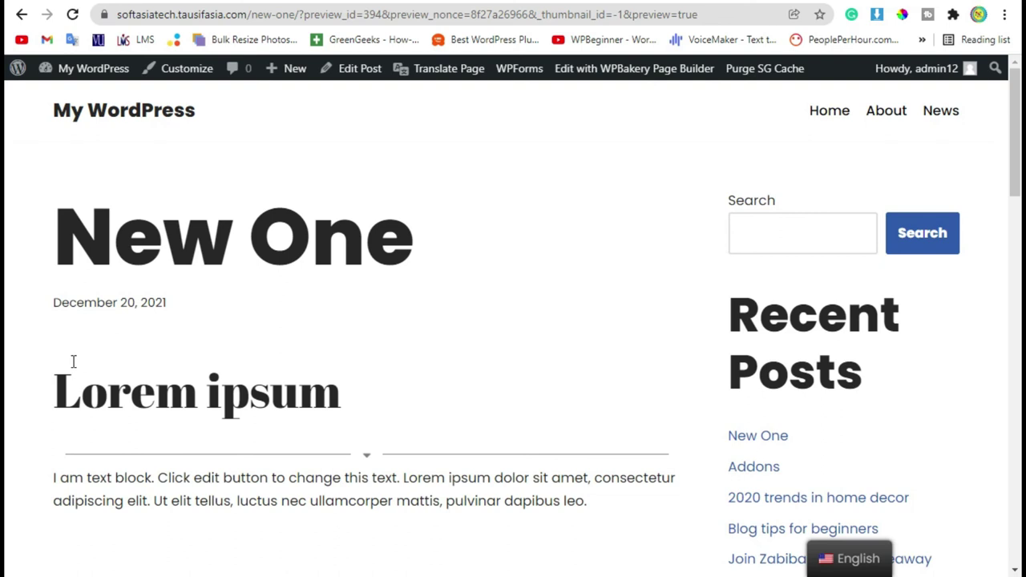
scroll(68, 355, "down", 4)
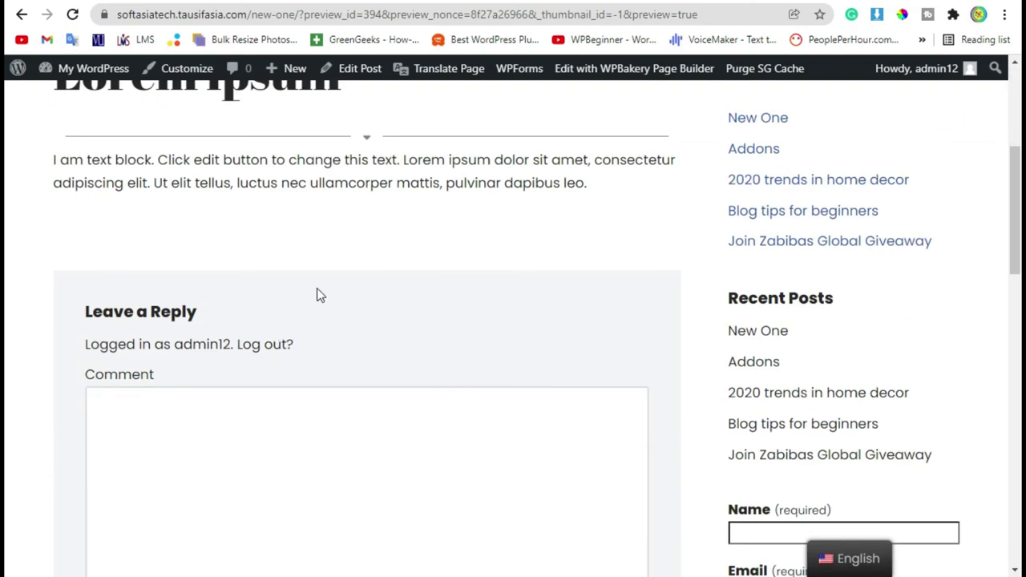
scroll(319, 294, "up", 2)
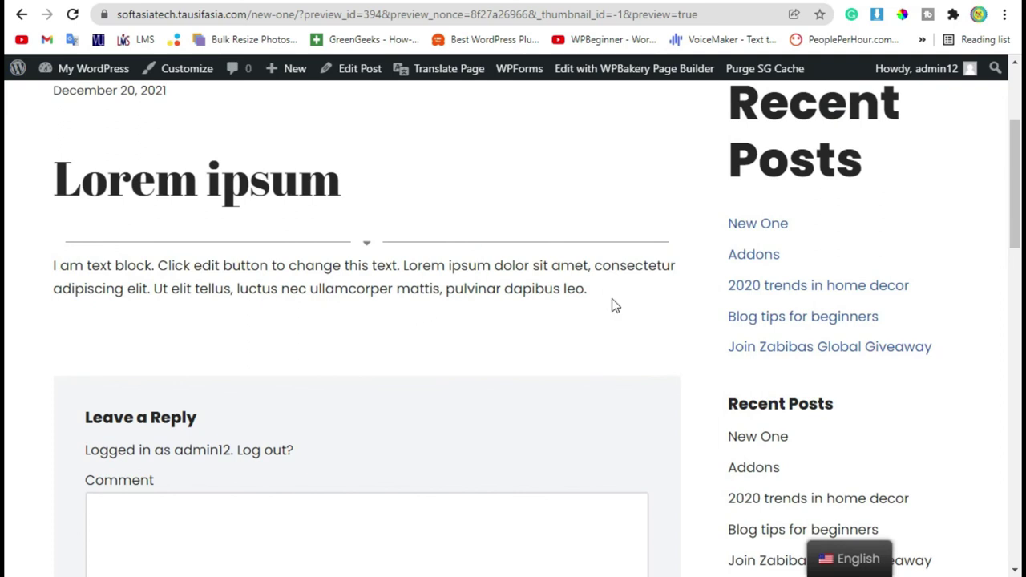